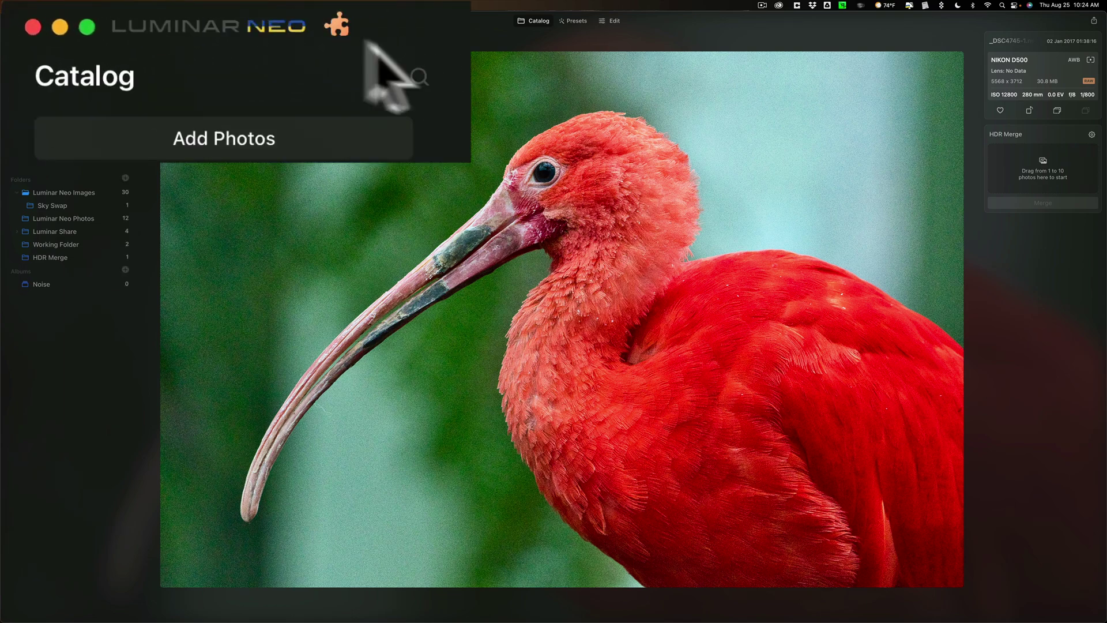
Step: Open the extensions gallery, then close it to return to the ISO 12800 ibis photo
click(337, 28)
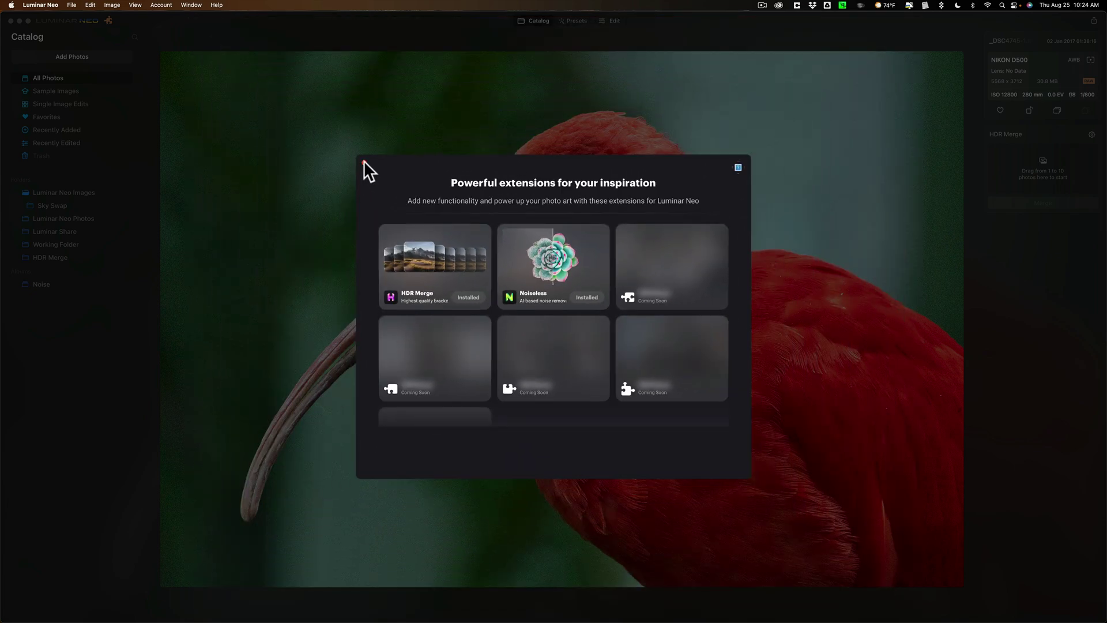
click(363, 162)
Step: Zoom to 100% on the ibis's eye to check the noise, then return to the fitted view
click(512, 168)
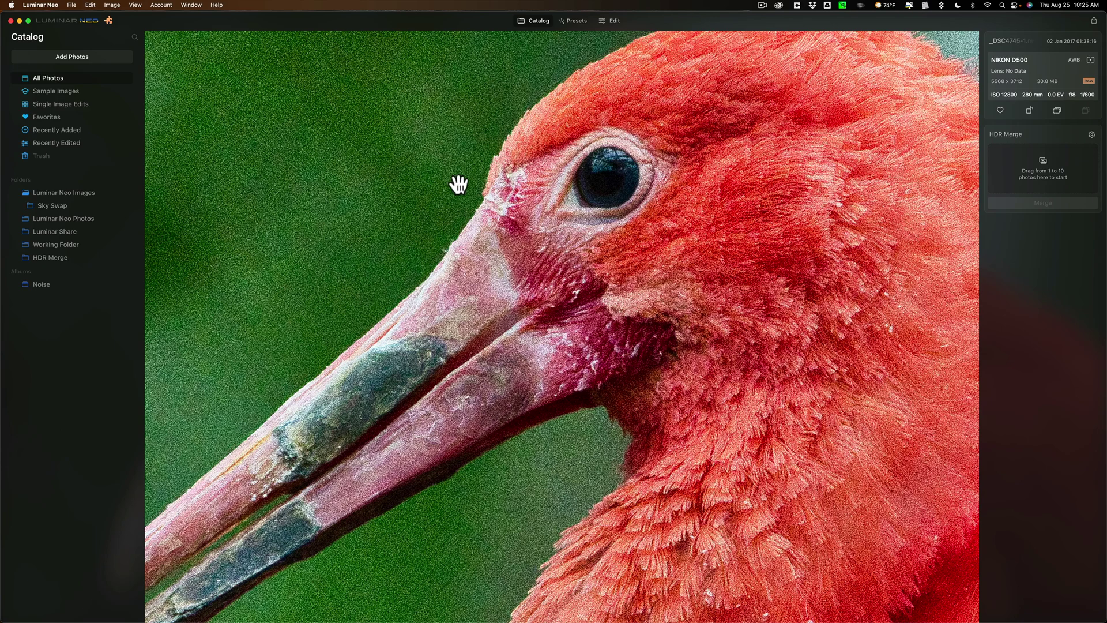
click(622, 180)
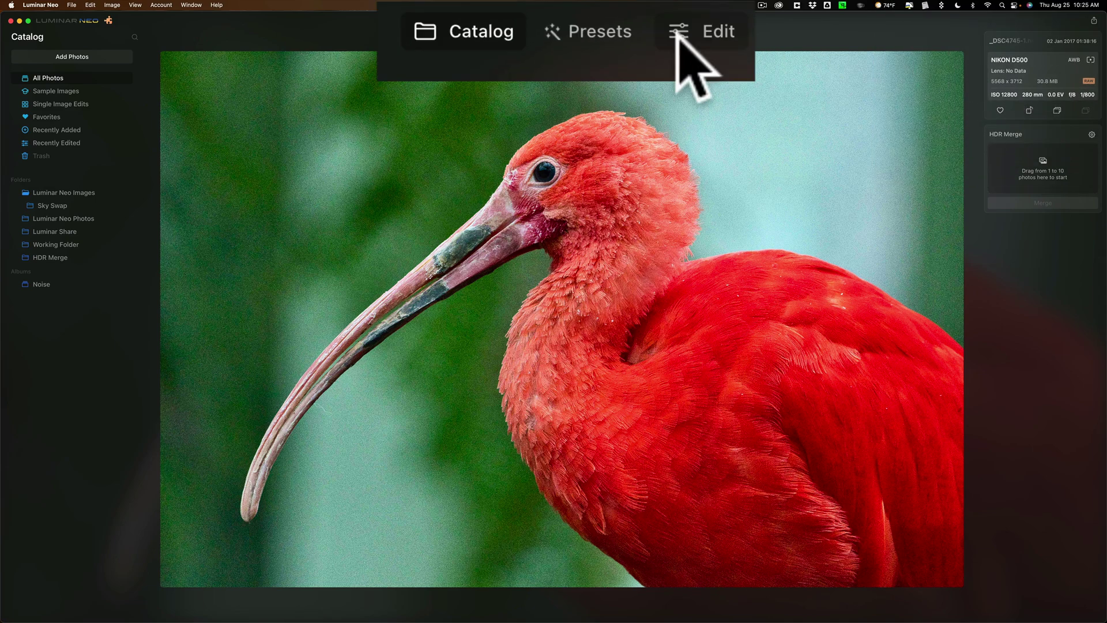
Step: Switch the scarlet ibis RAW into the Edit workspace
click(682, 34)
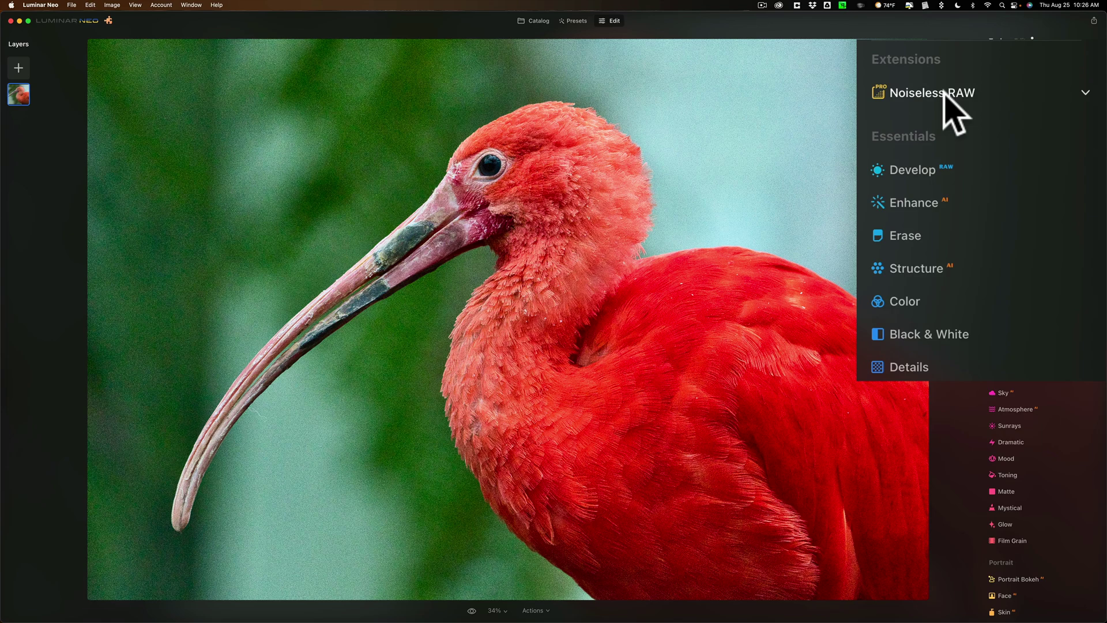
Step: Apply Noiseless RAW at High and compare the denoised feathers at 100% against the original
click(944, 94)
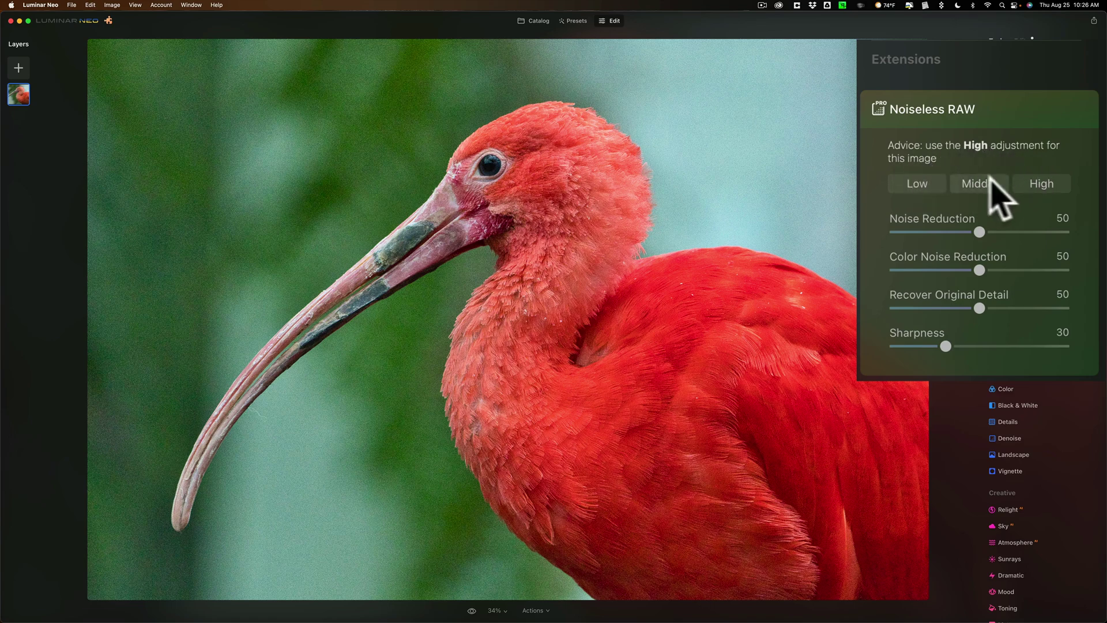
click(1042, 184)
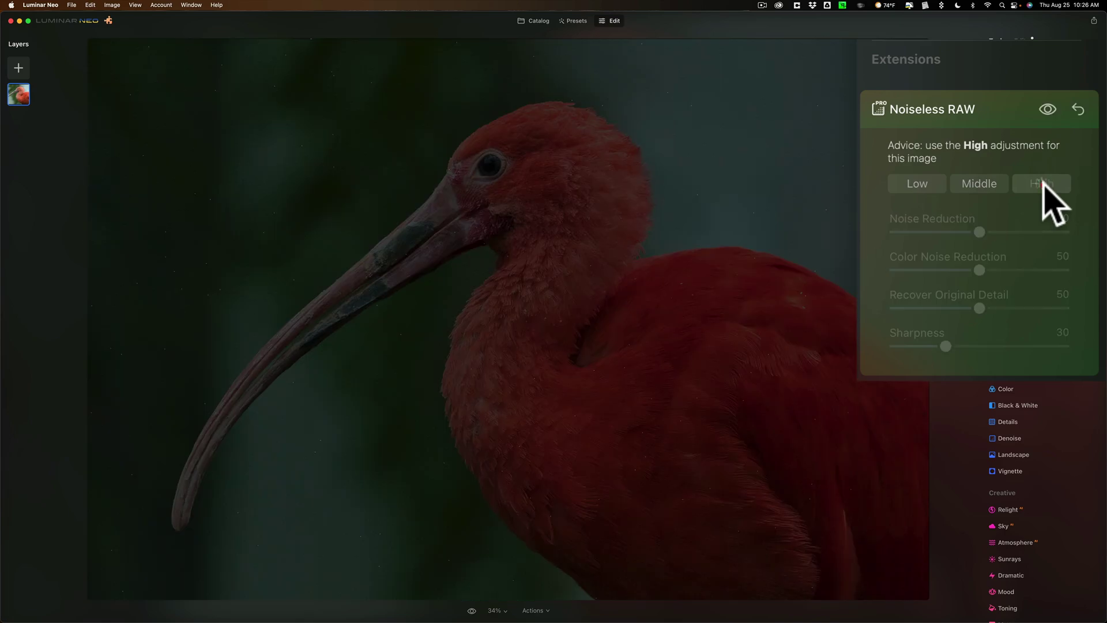
click(581, 248)
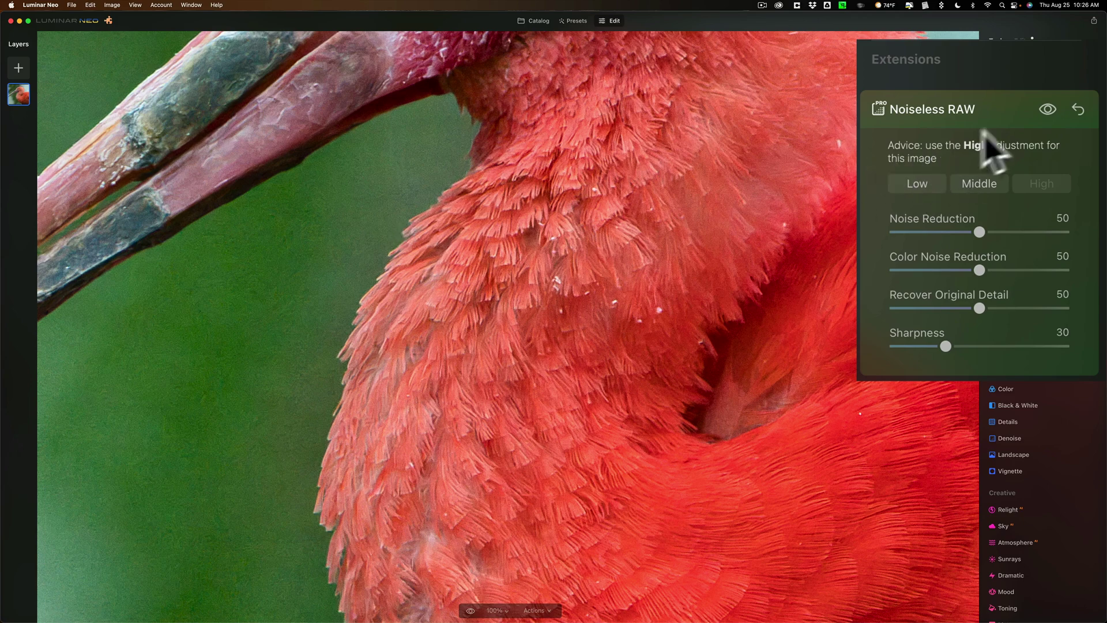
click(1047, 108)
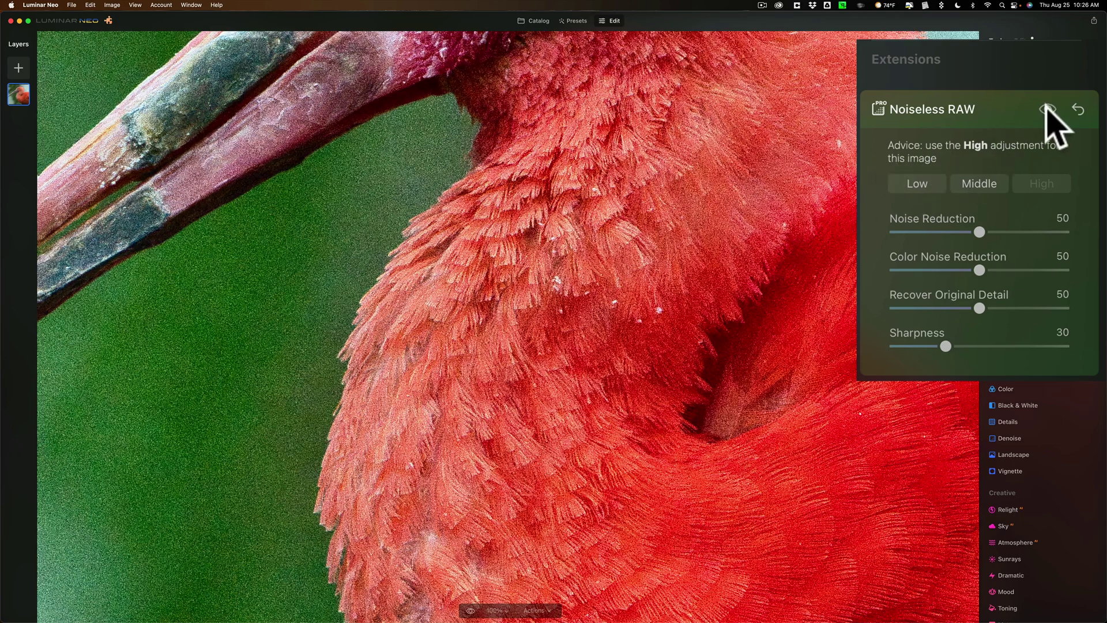
click(1047, 109)
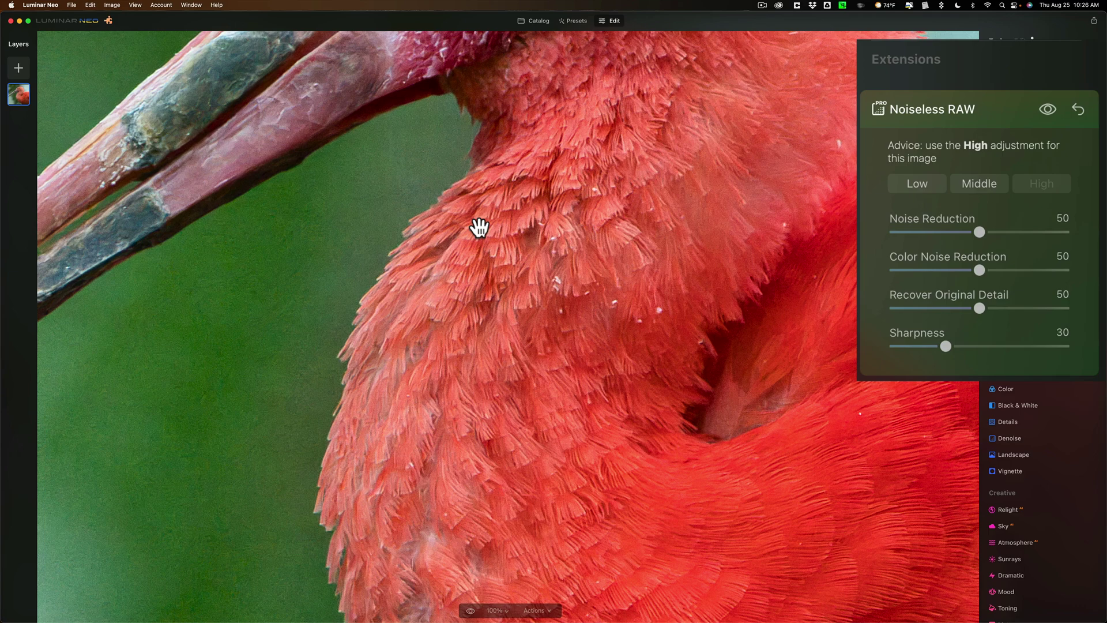
click(479, 226)
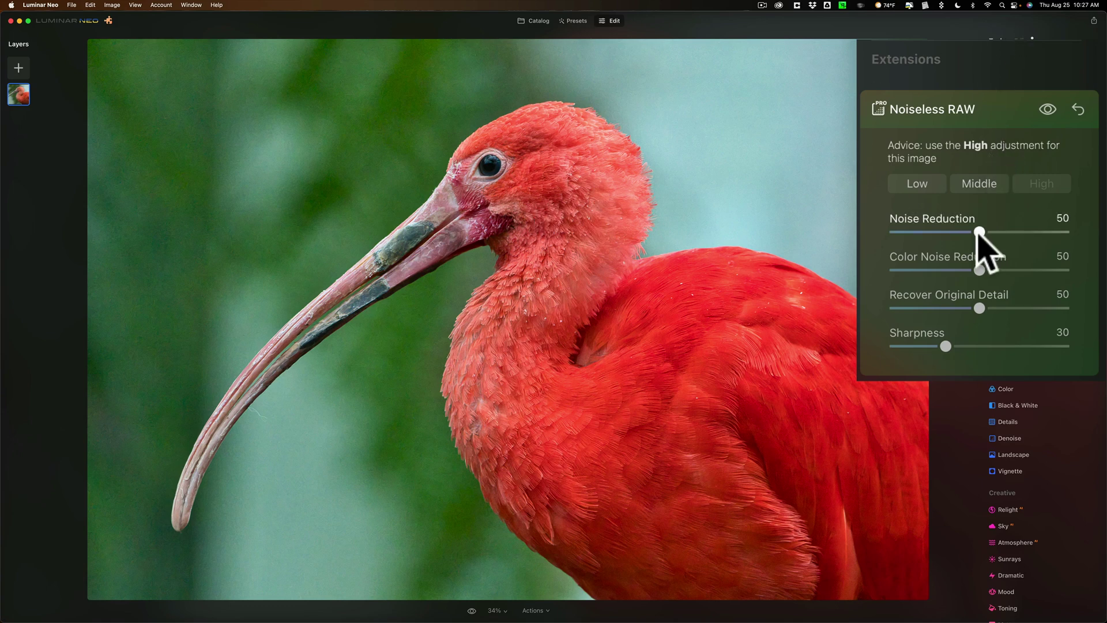
drag(979, 231, 1026, 232)
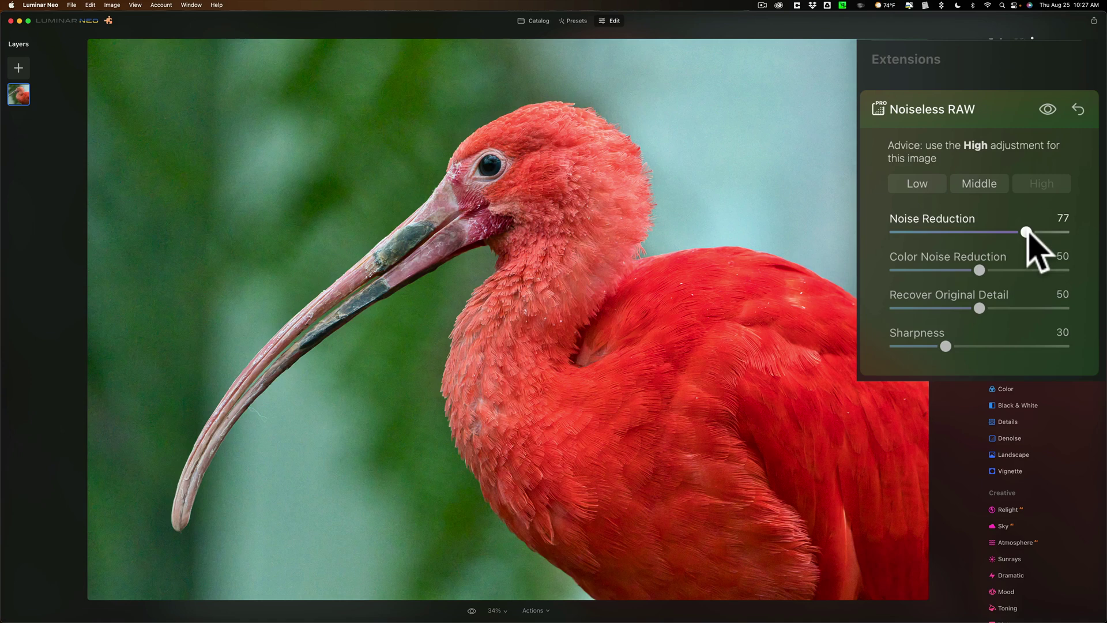
drag(1026, 232, 980, 231)
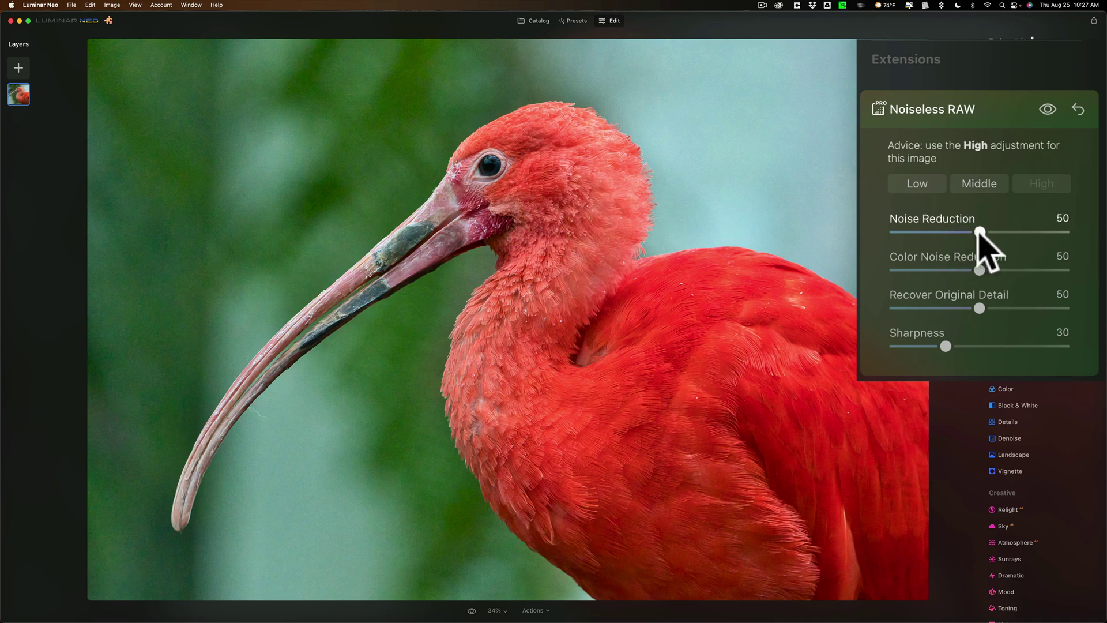
Step: Raise Color Noise Reduction to about 71 and Recover Original Detail to 76, then return both to 50
click(980, 232)
scroll(979, 232, down, 1)
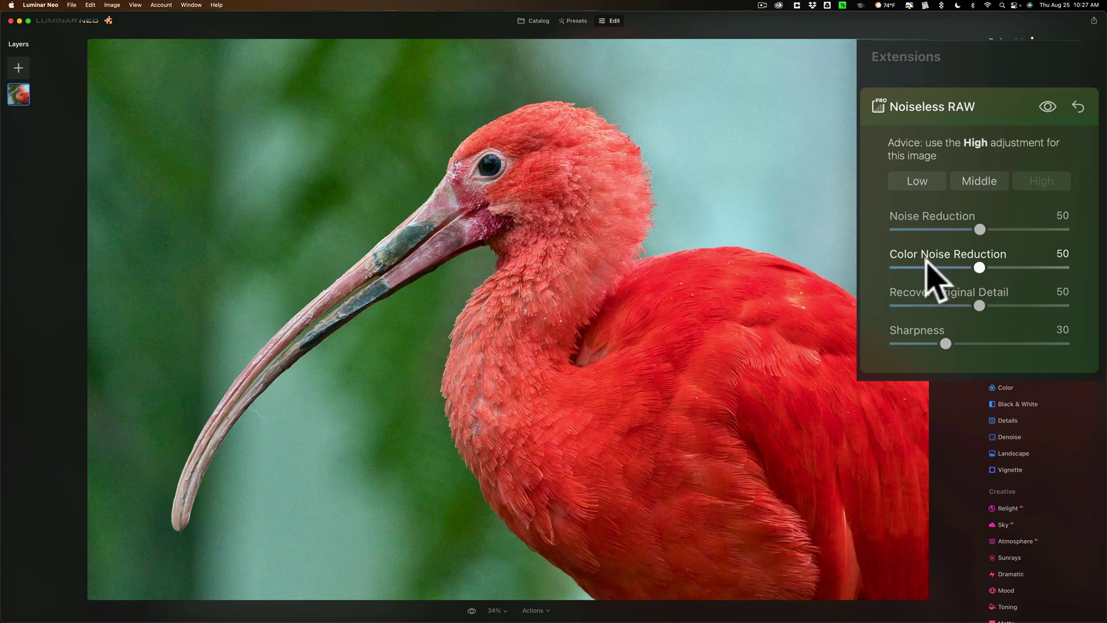
drag(978, 266, 1020, 270)
mouse_move(985, 268)
mouse_down()
mouse_move(969, 267)
mouse_move(980, 270)
mouse_up()
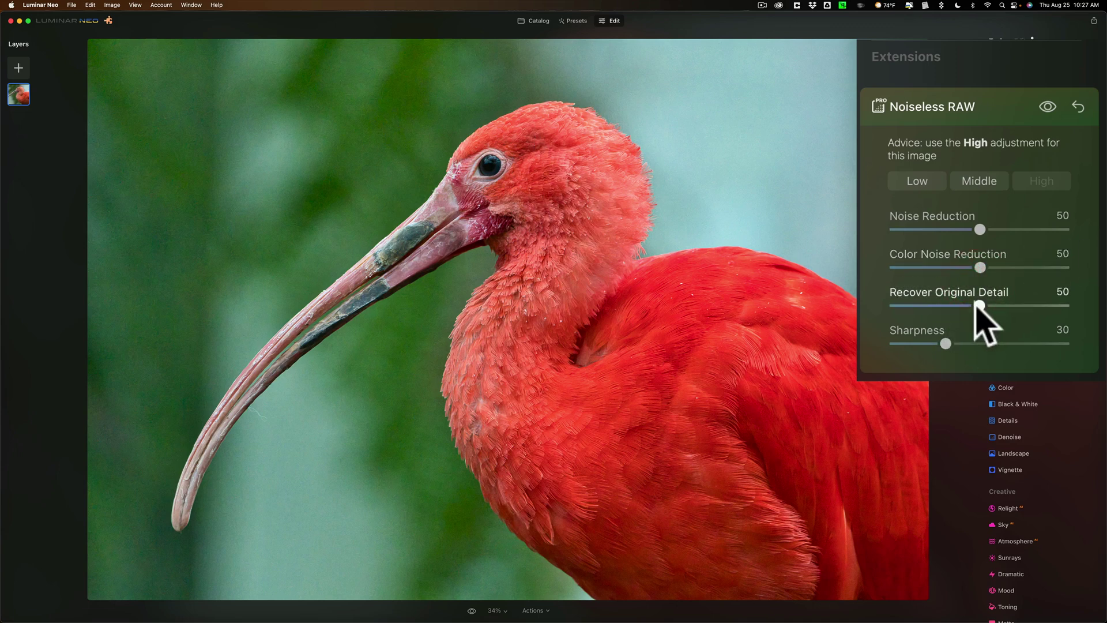
drag(980, 306, 1024, 306)
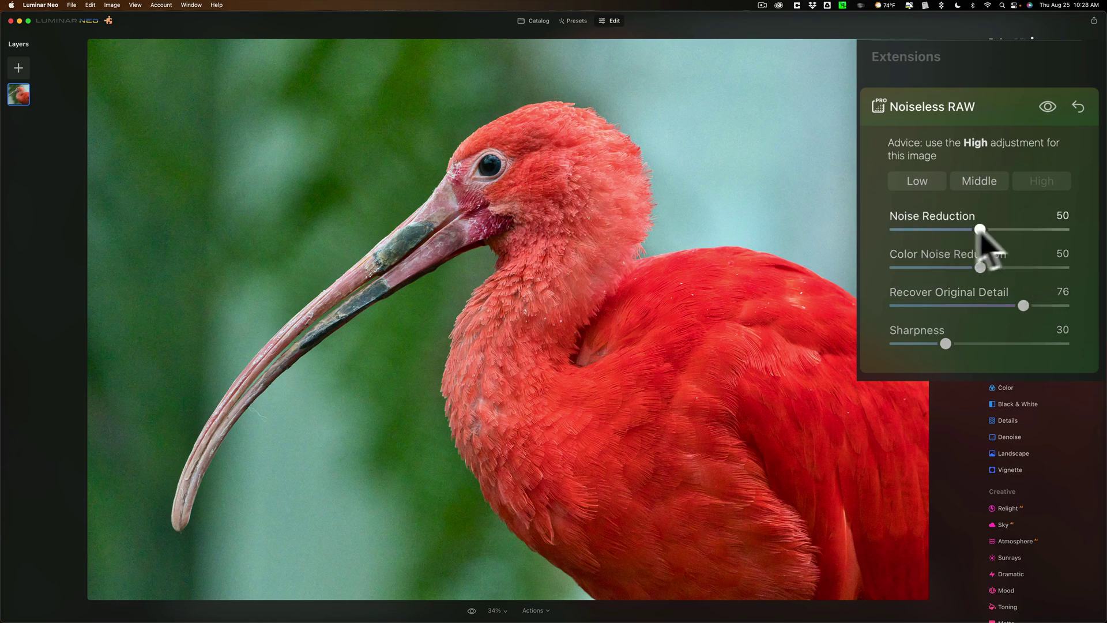
drag(1021, 304, 977, 302)
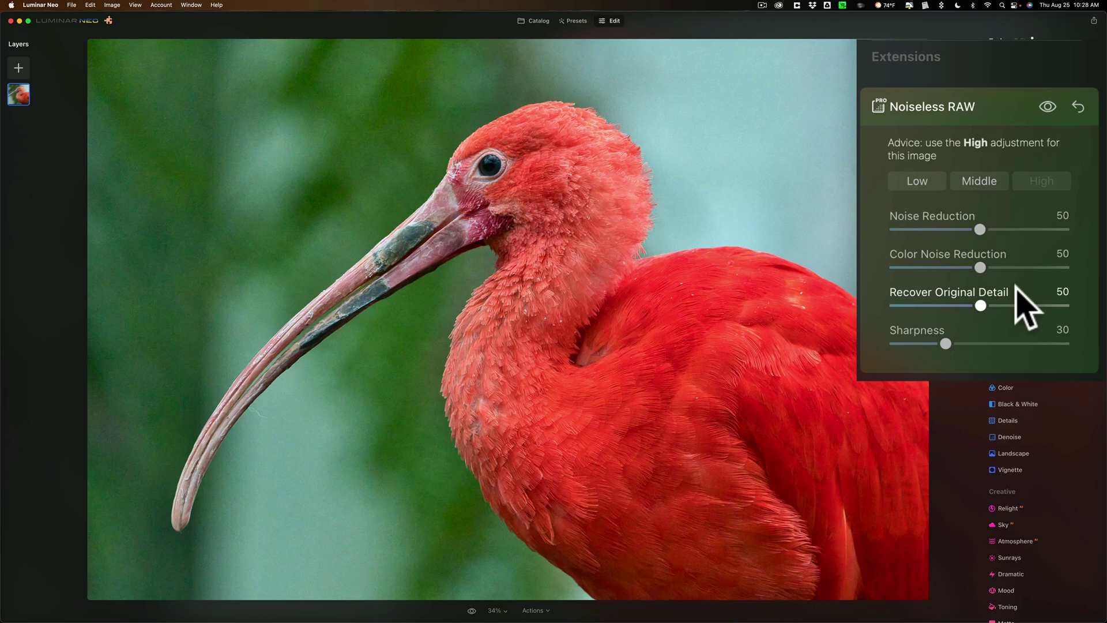
Step: Lower Noiseless RAW Sharpness to 28
scroll(1015, 304, down, 5)
scroll(1020, 301, up, 5)
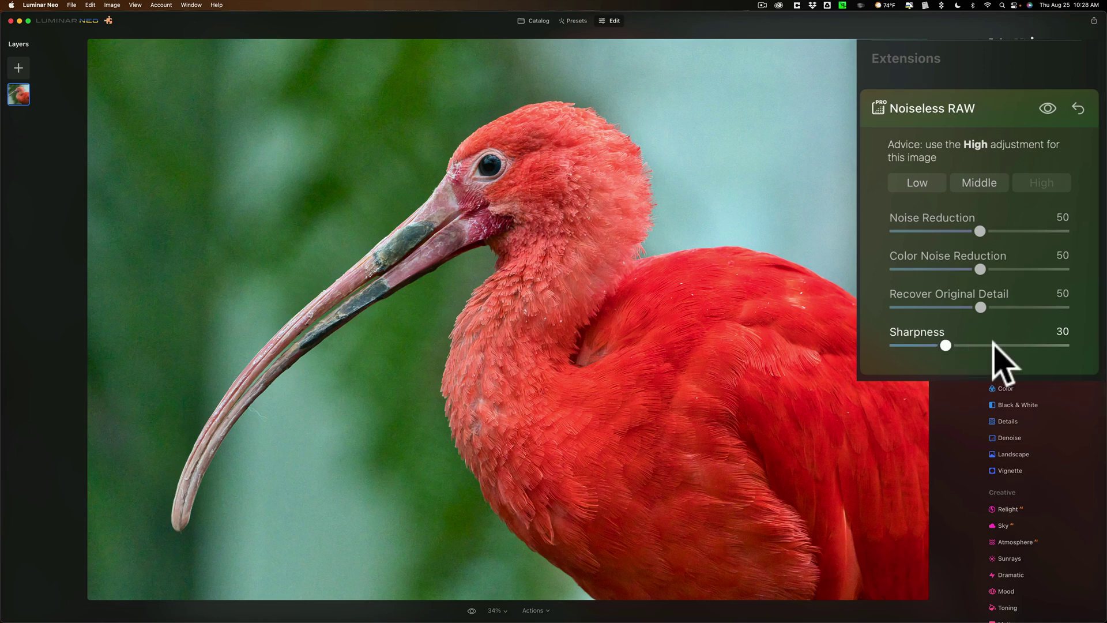
mouse_move(944, 346)
mouse_down()
mouse_move(1040, 347)
mouse_move(943, 344)
mouse_up()
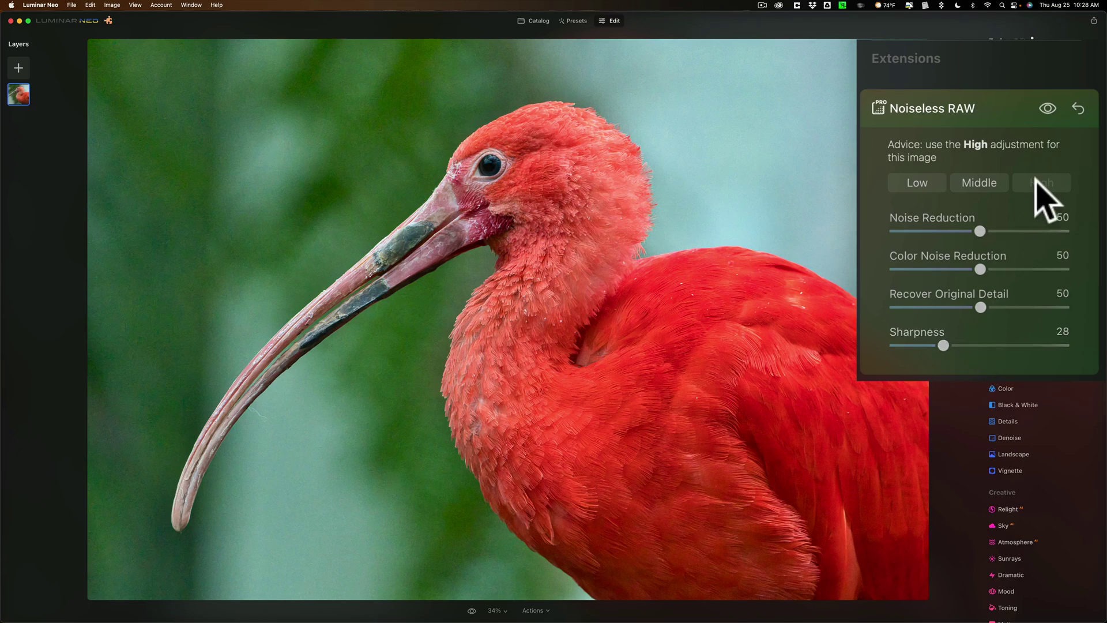
Step: Compare the Middle and Low denoising levels up close on the feathers, ending on Middle
click(992, 181)
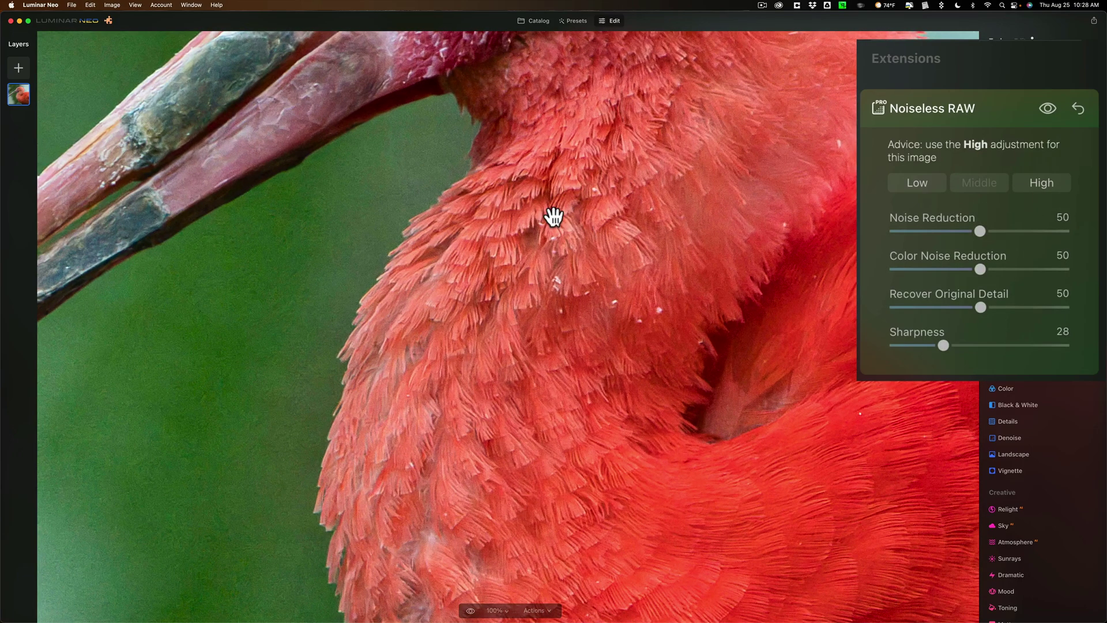
click(553, 217)
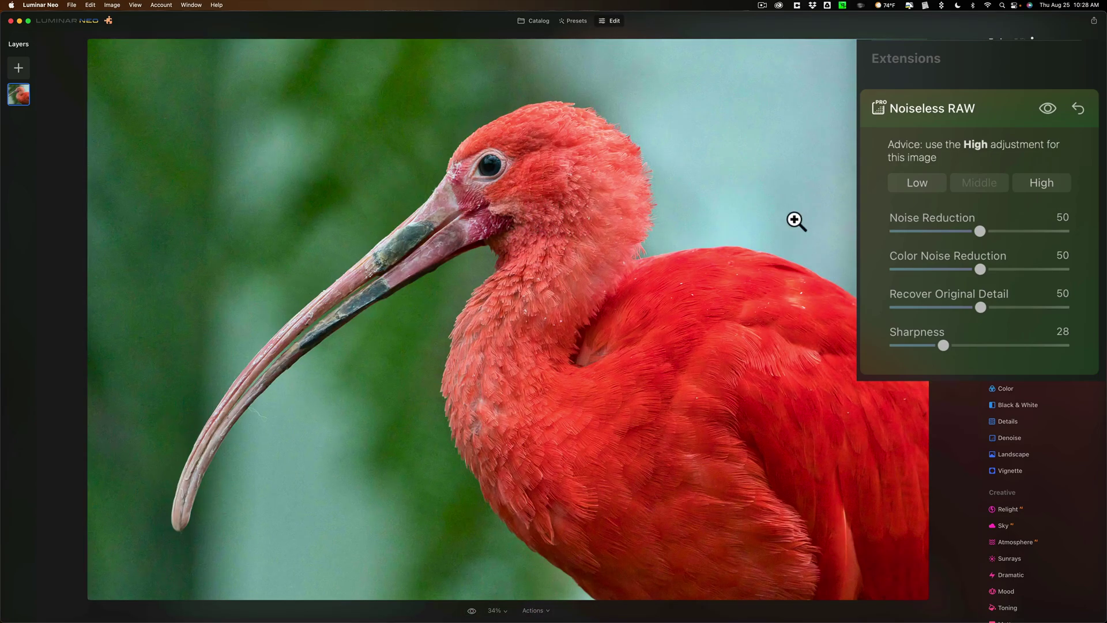
click(916, 179)
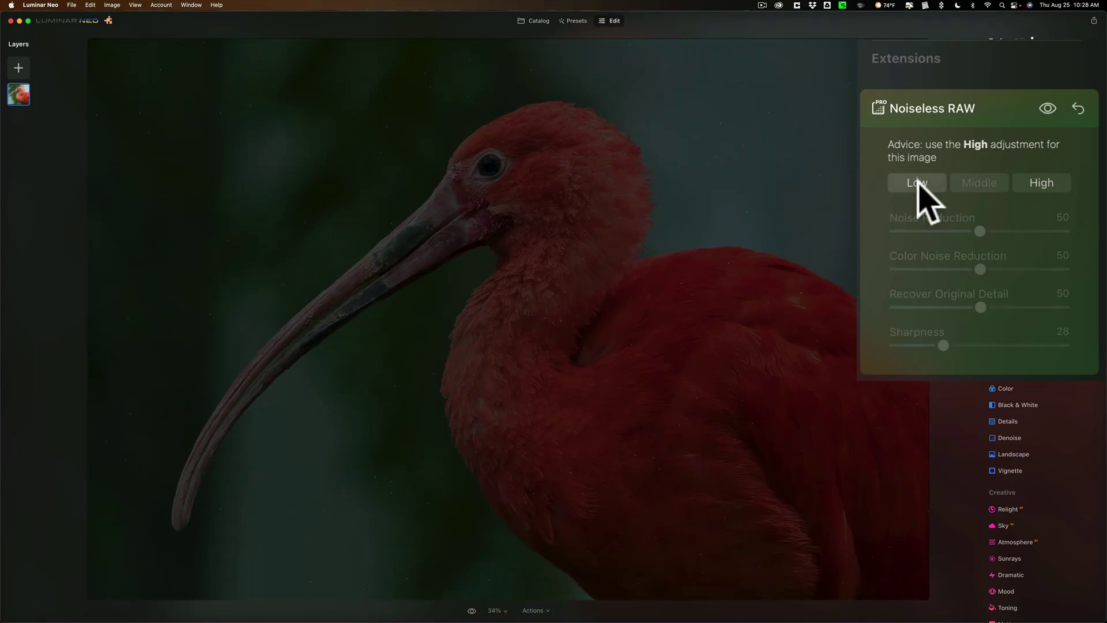
click(461, 235)
click(461, 235)
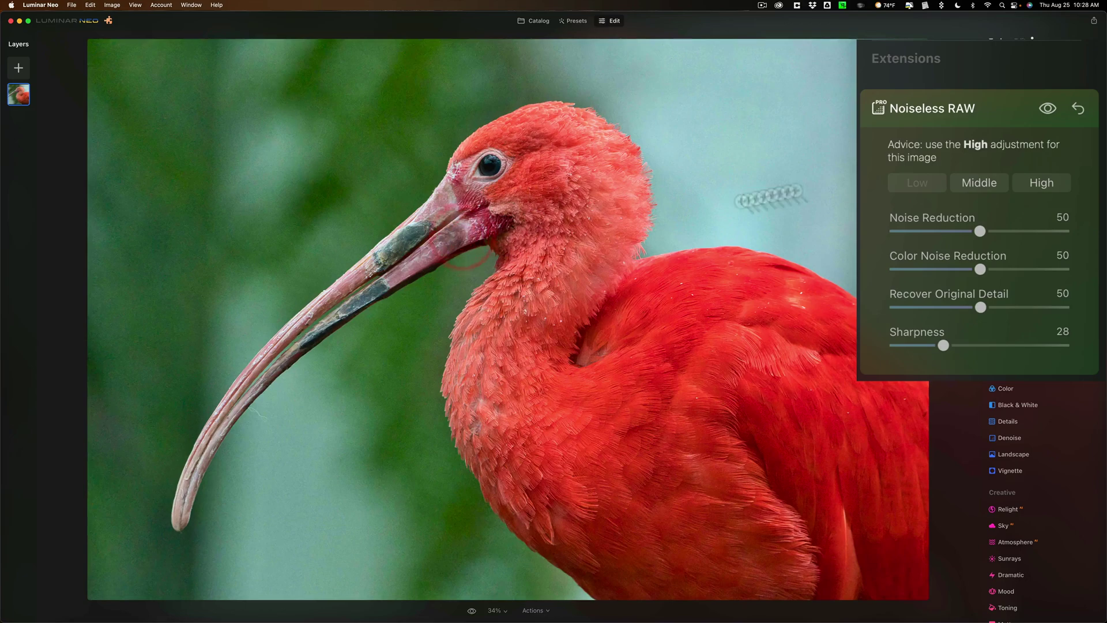
click(978, 179)
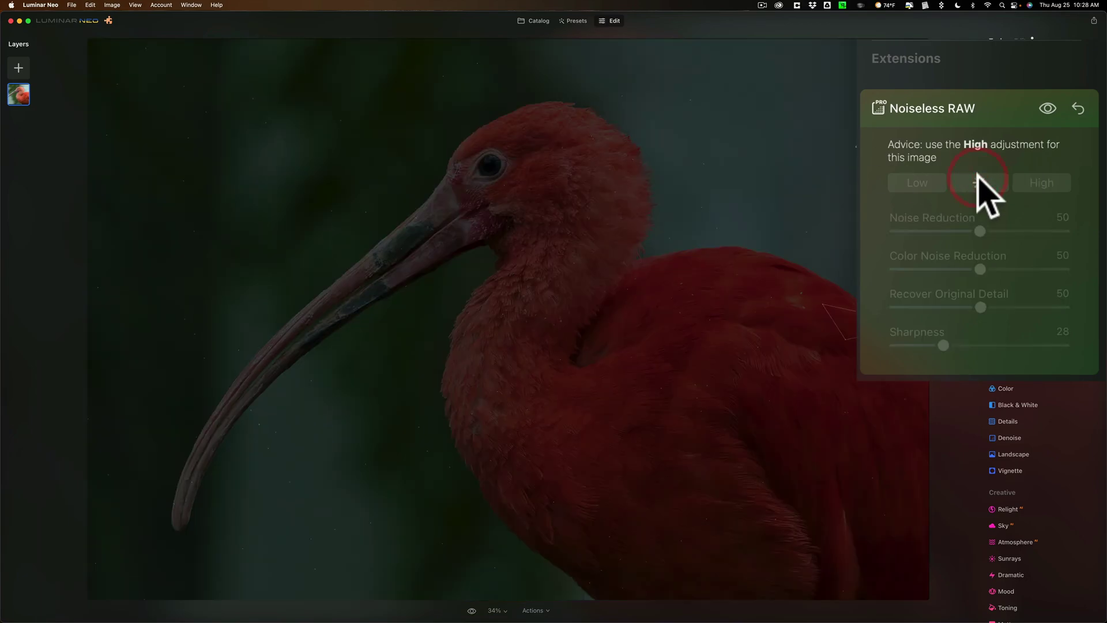
click(494, 215)
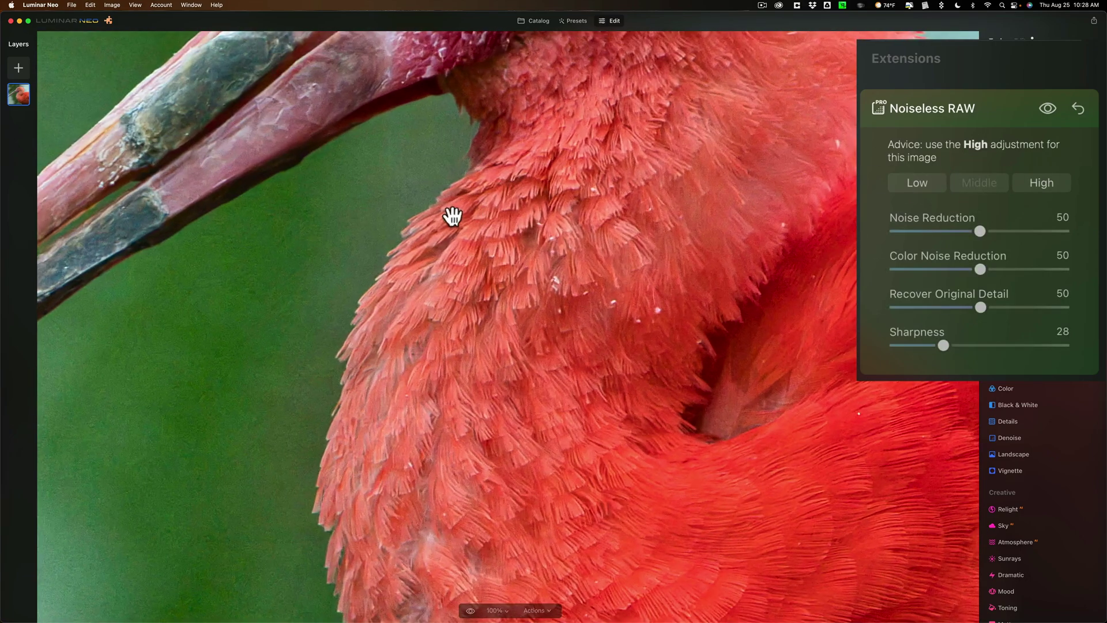
click(452, 215)
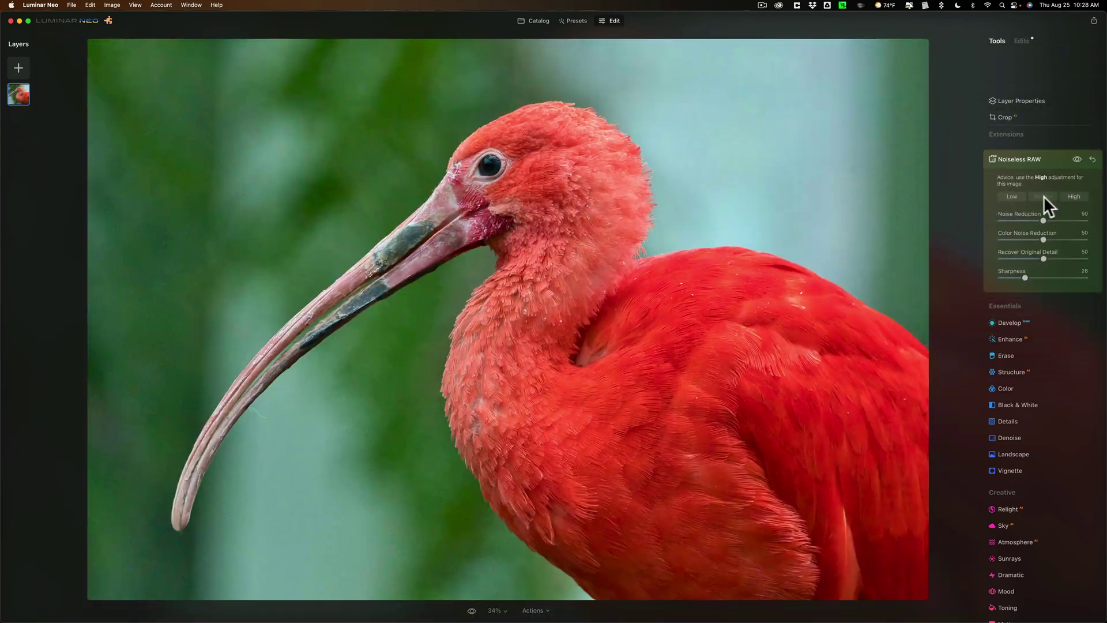